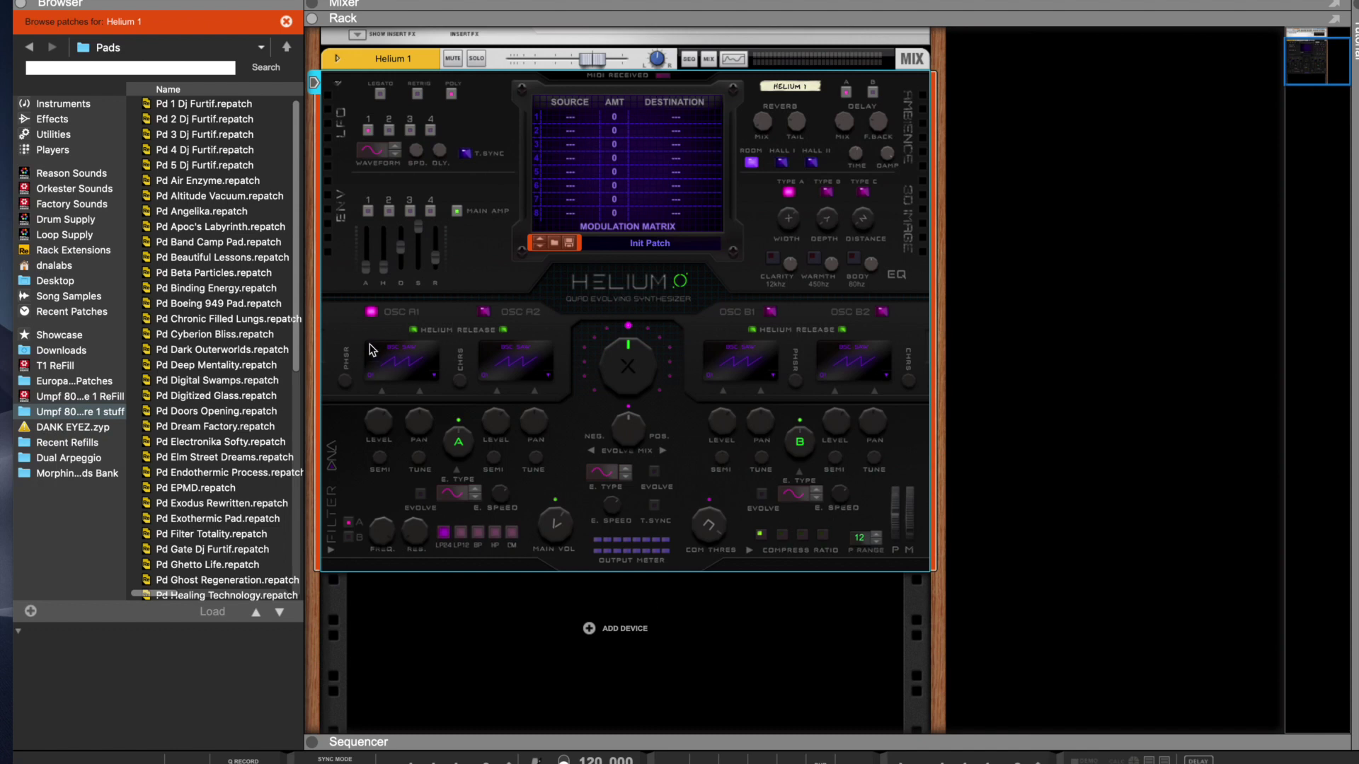
Set oscillator A1 to Bell 1 and lengthen the main amp release to about 508 ms
left_click(433, 369)
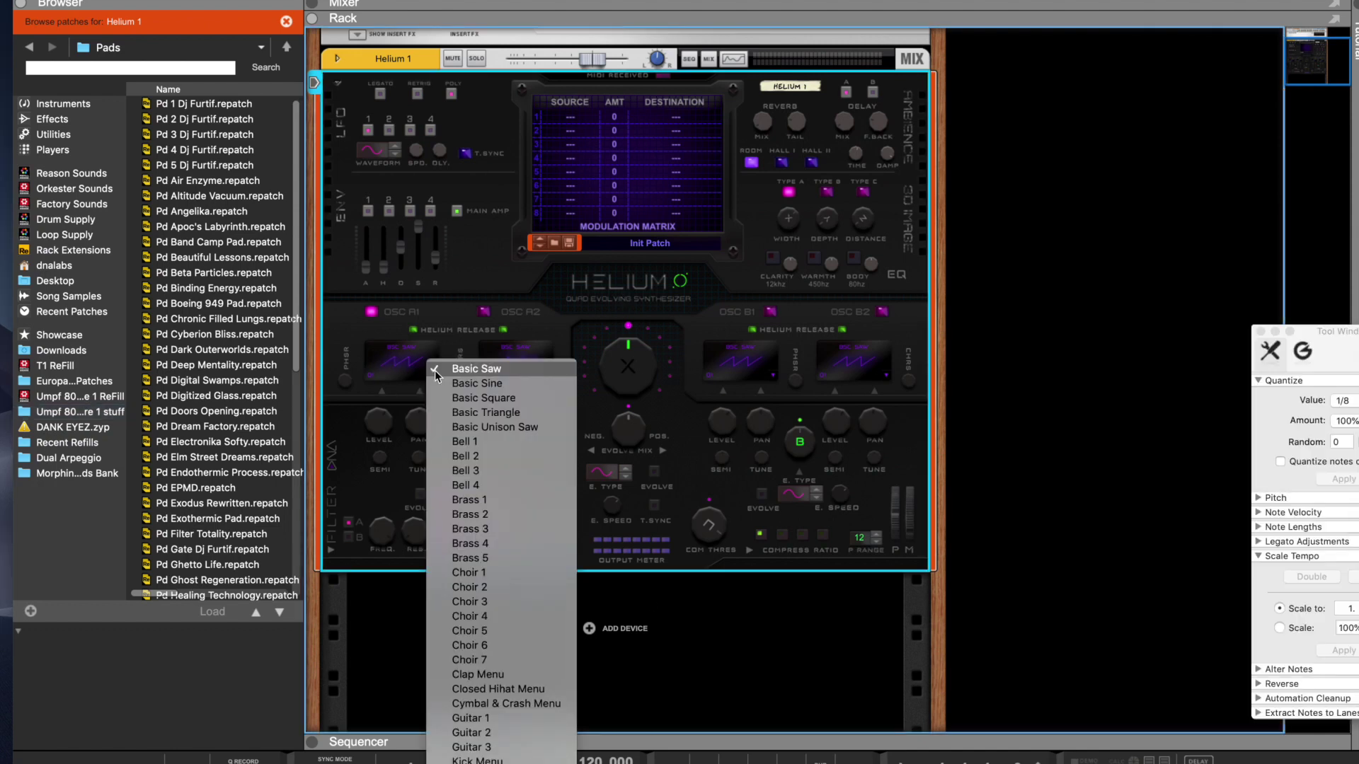
left_click(503, 442)
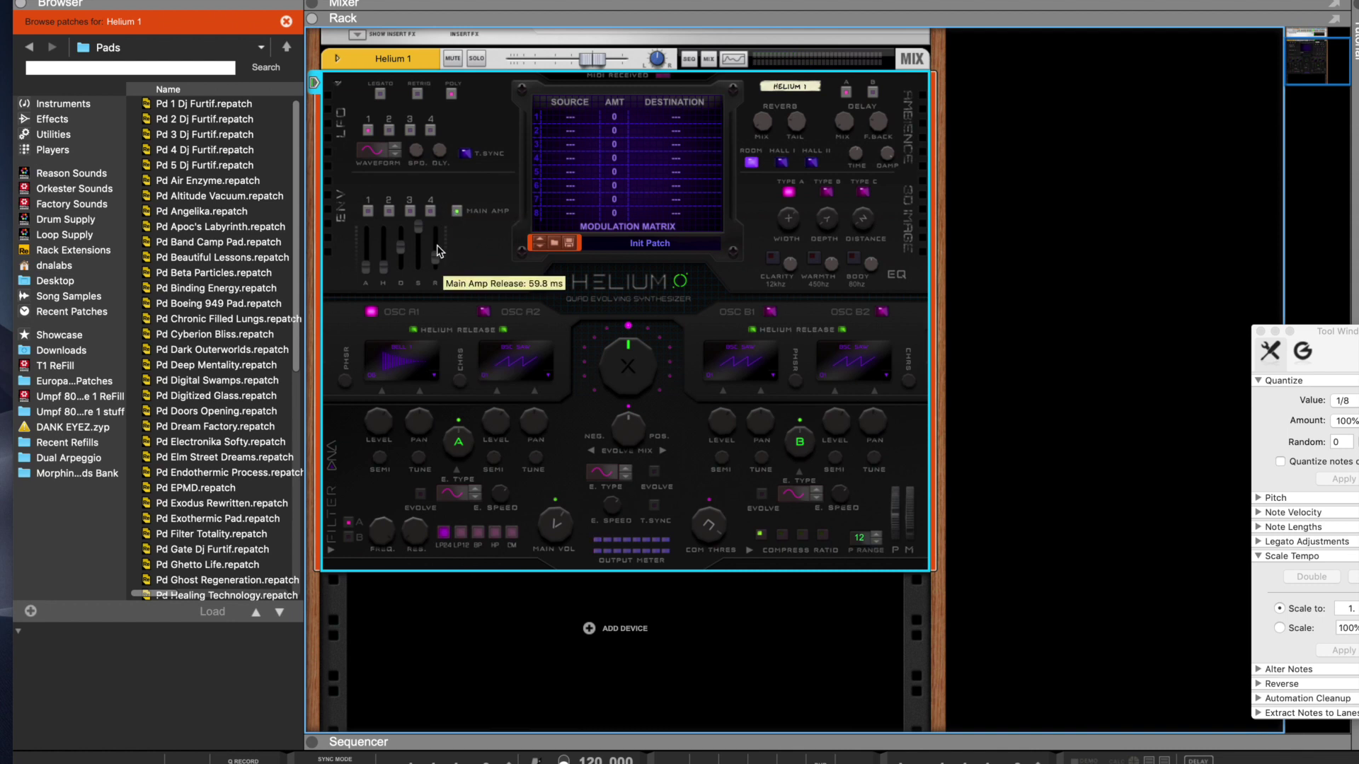
scroll(439, 253, "up", 5)
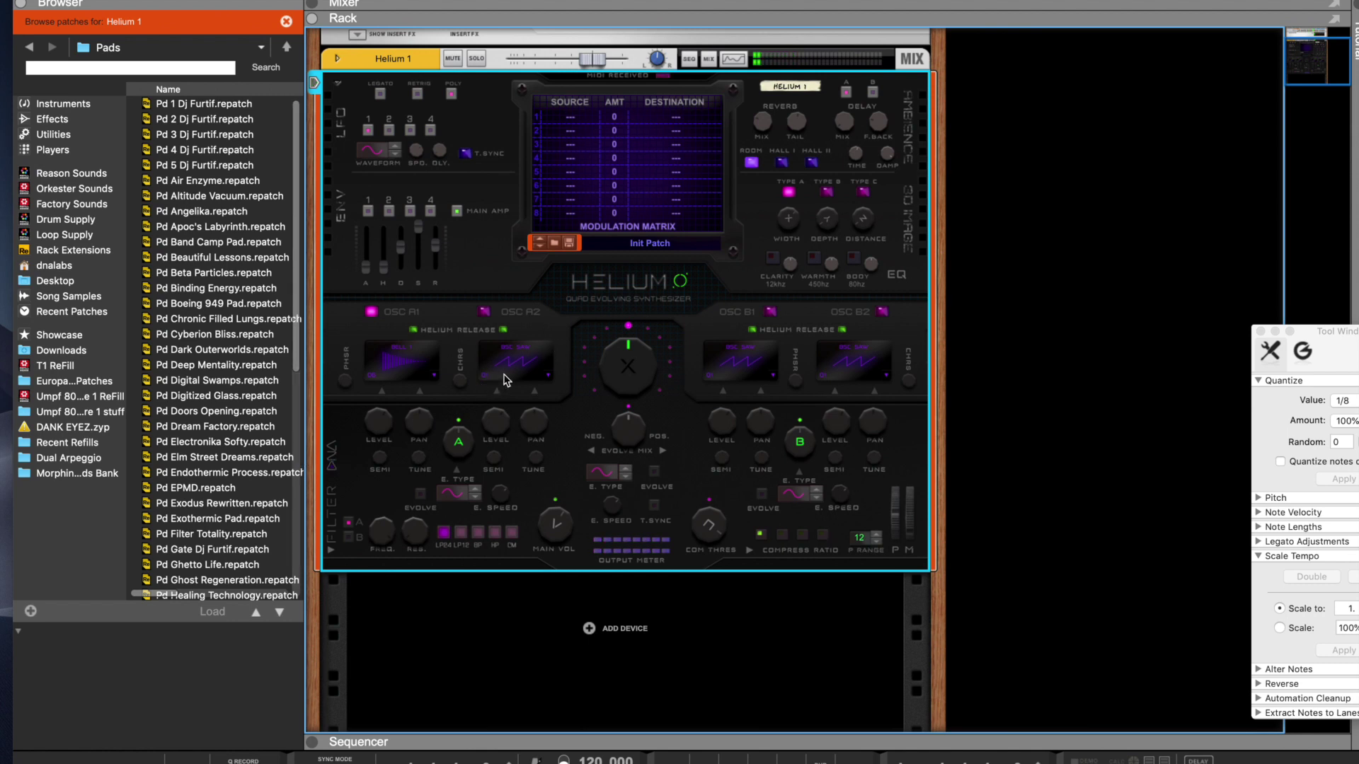
left_click(536, 373)
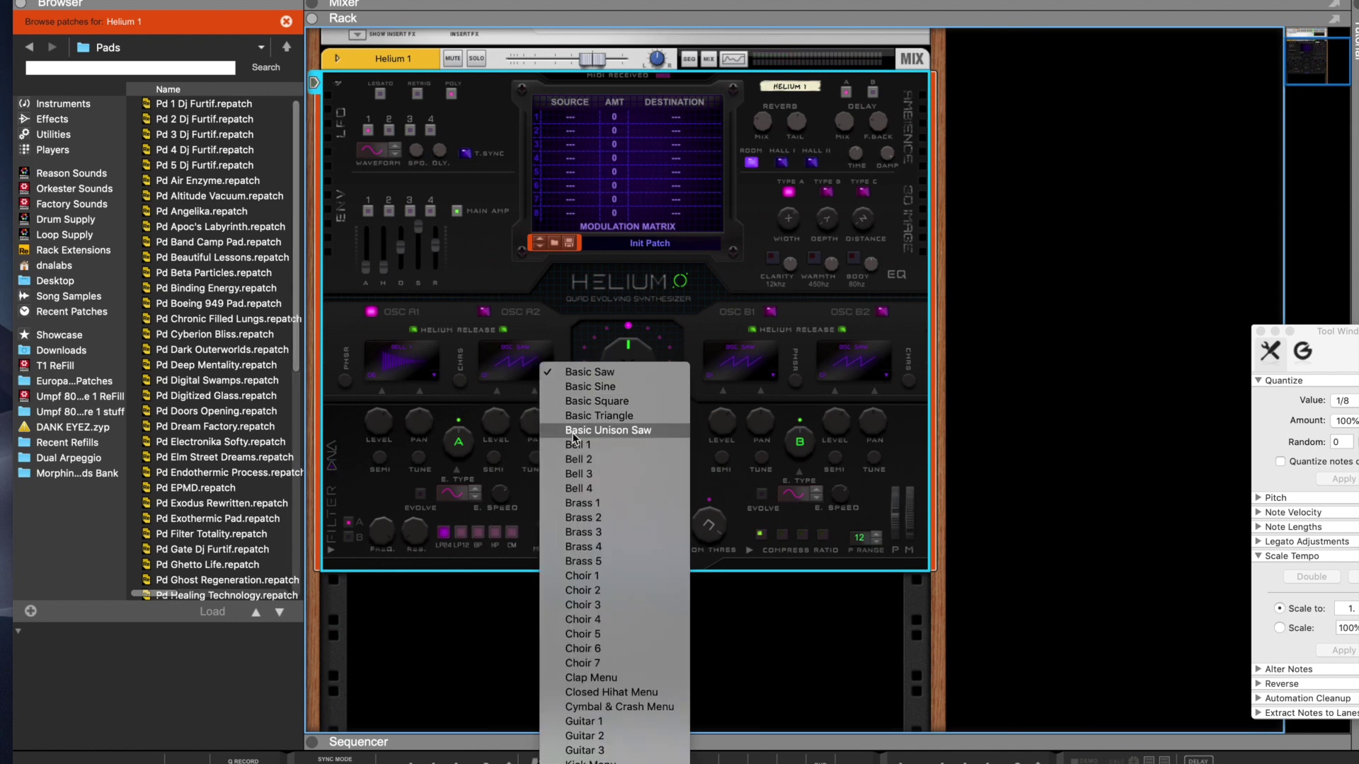
Enable oscillator A2 with Basic Unison Saw, and turn on OSC A evolve at -19%, 0.52 Hz
left_click(626, 434)
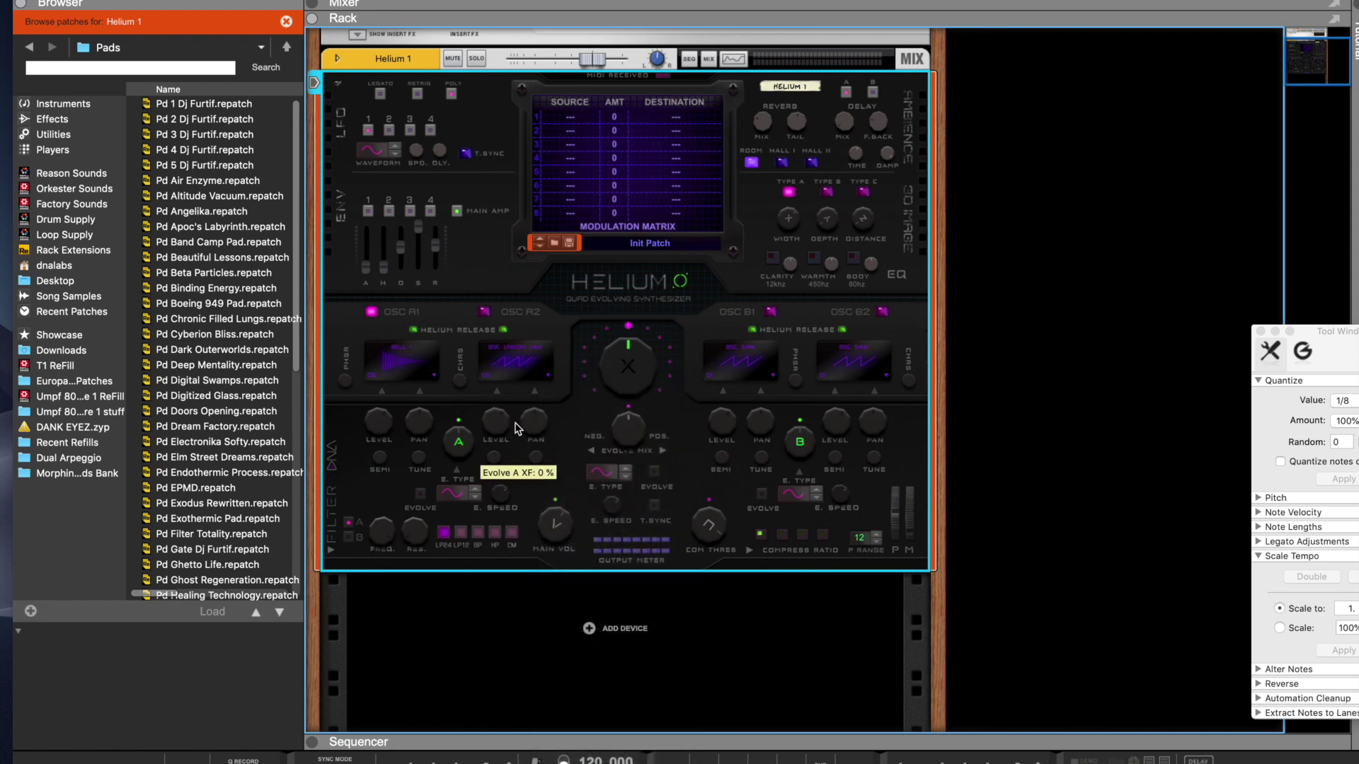
left_click(484, 311)
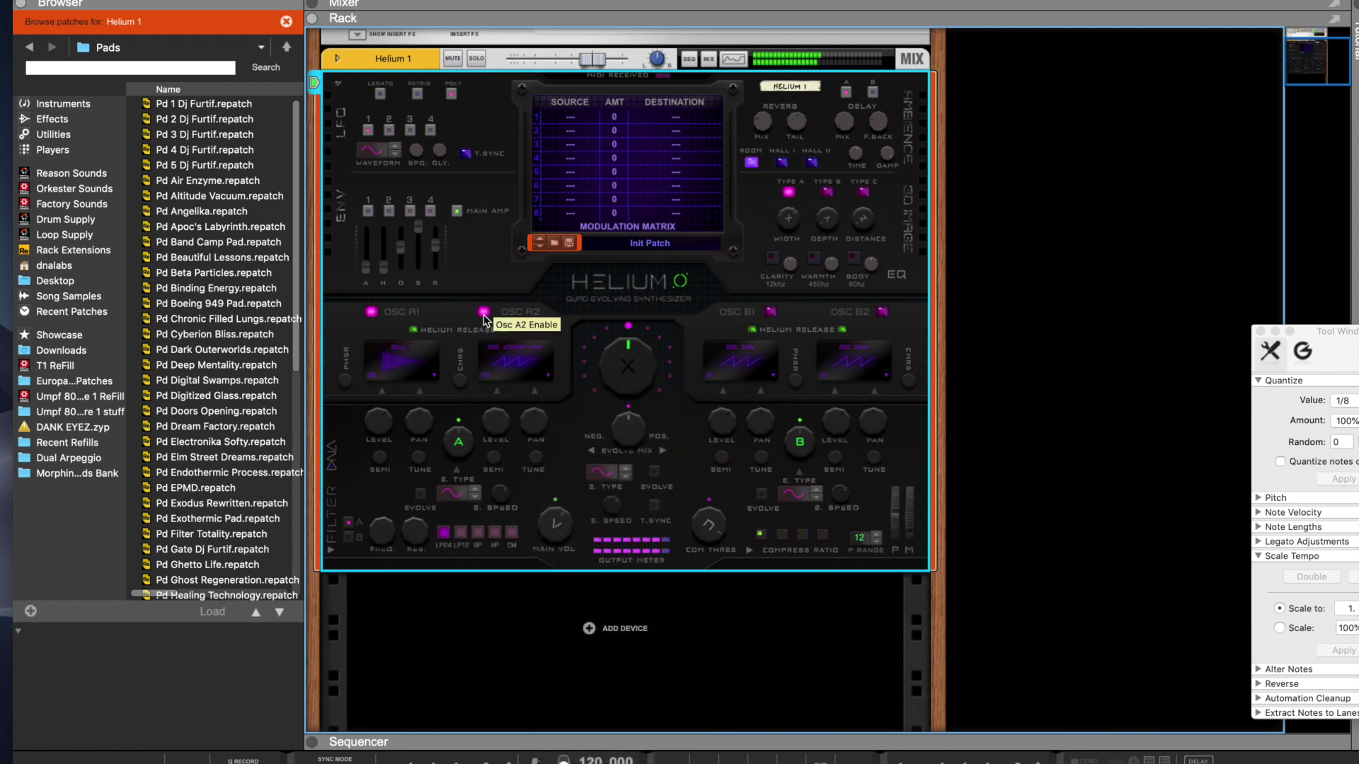
left_click(421, 493)
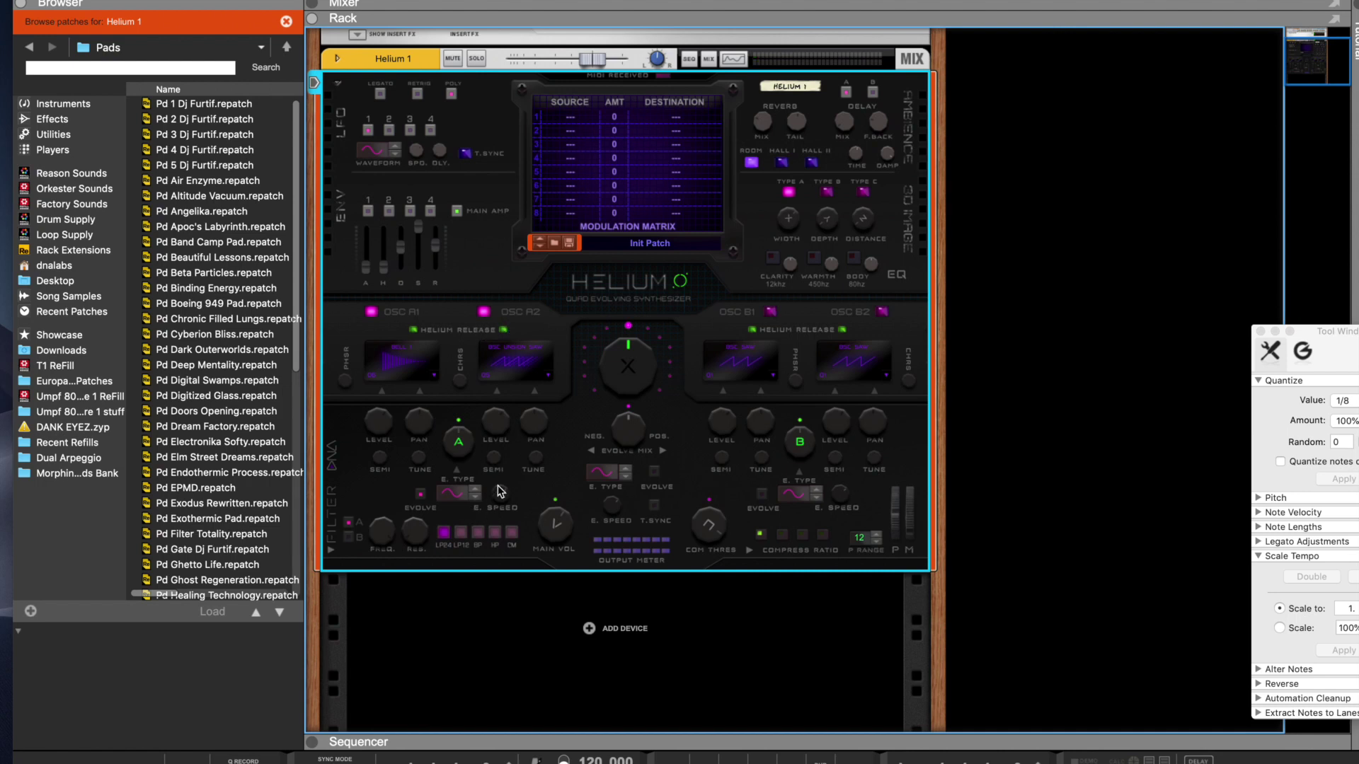
mouse_move(499, 493)
left_mouse_down()
mouse_move(509, 523)
mouse_move(505, 505)
left_mouse_up()
mouse_move(458, 444)
left_mouse_down()
mouse_move(456, 432)
mouse_move(461, 454)
left_mouse_up()
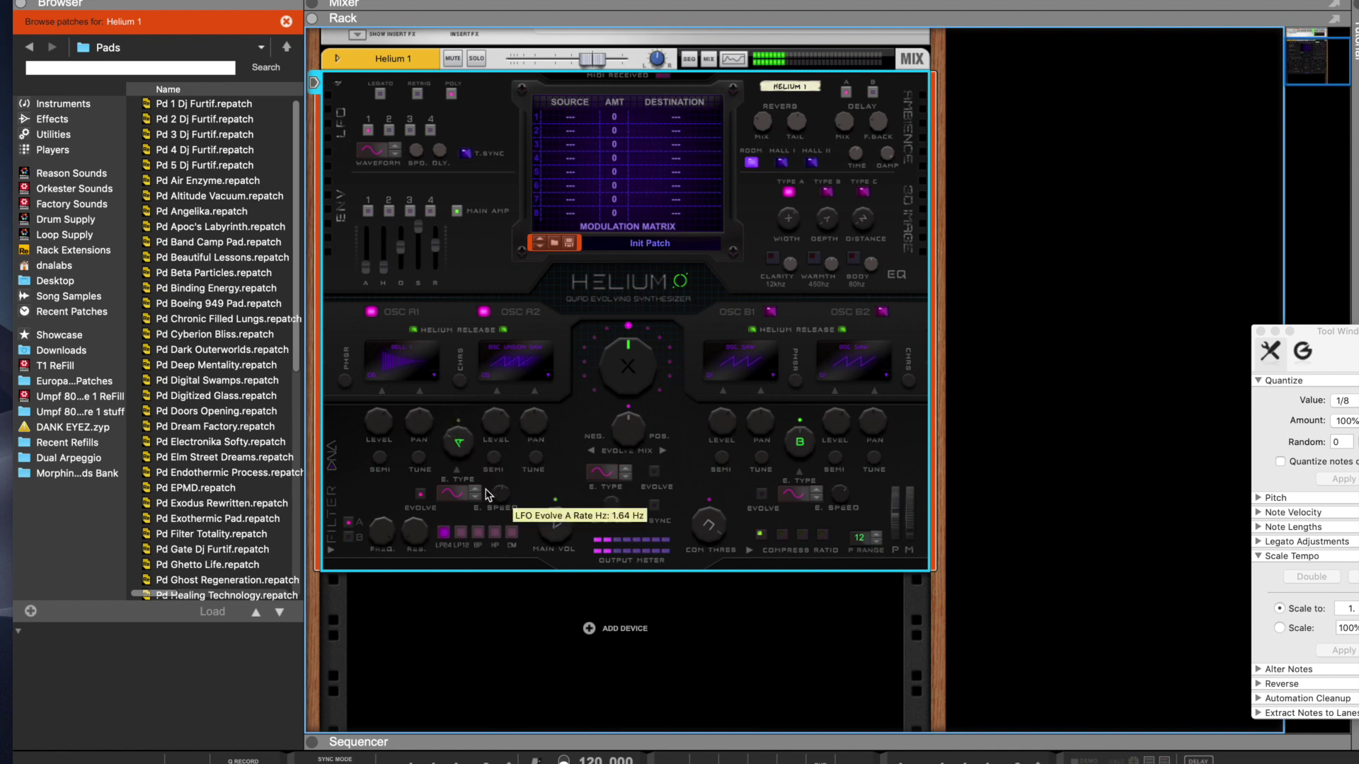
left_click_drag(500, 505, 502, 510)
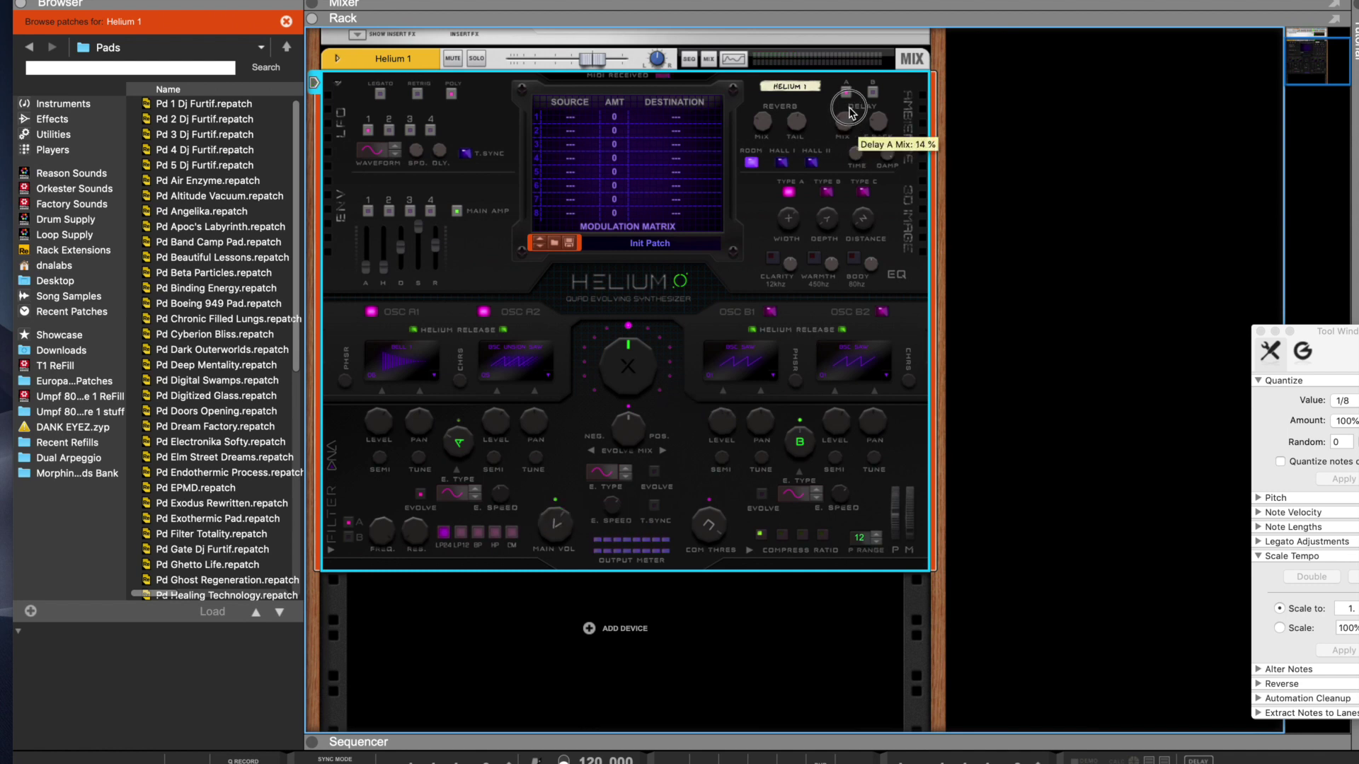
mouse_move(884, 110)
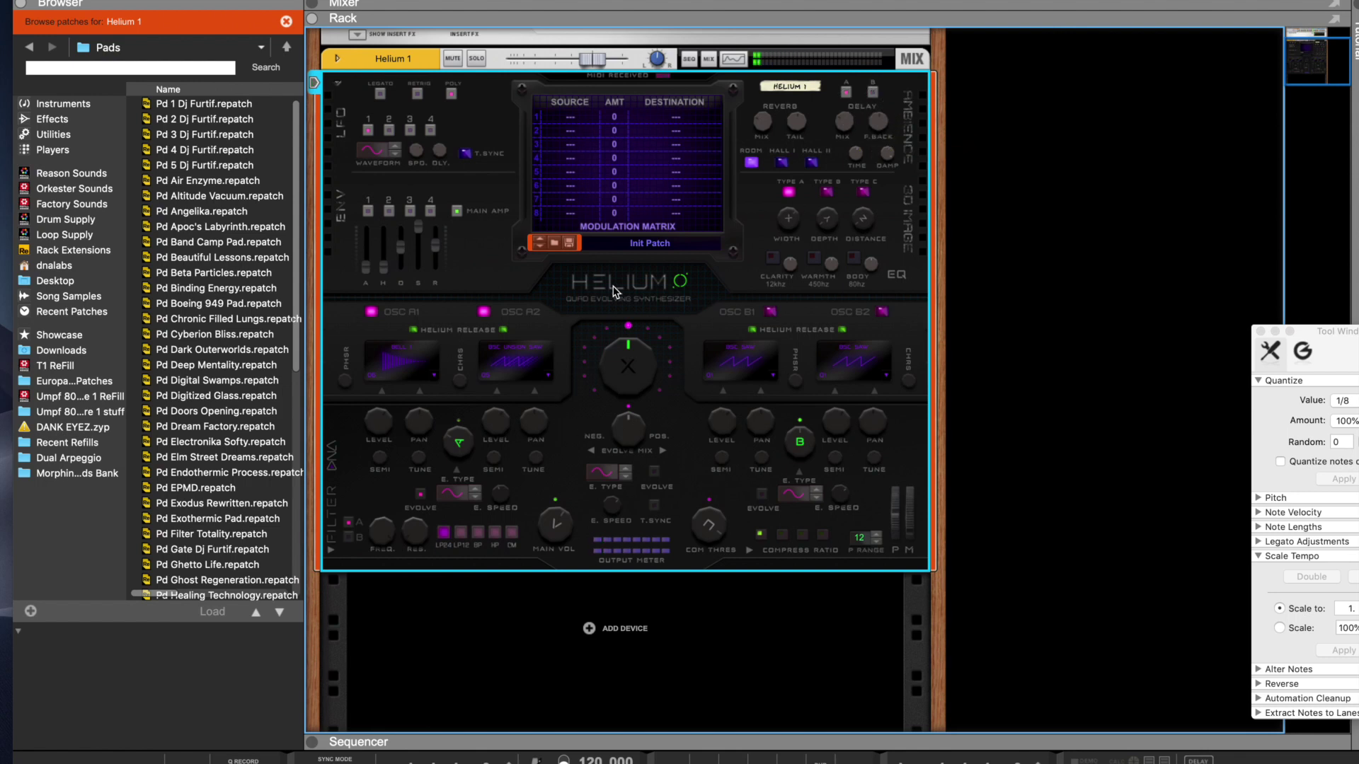
left_click(768, 371)
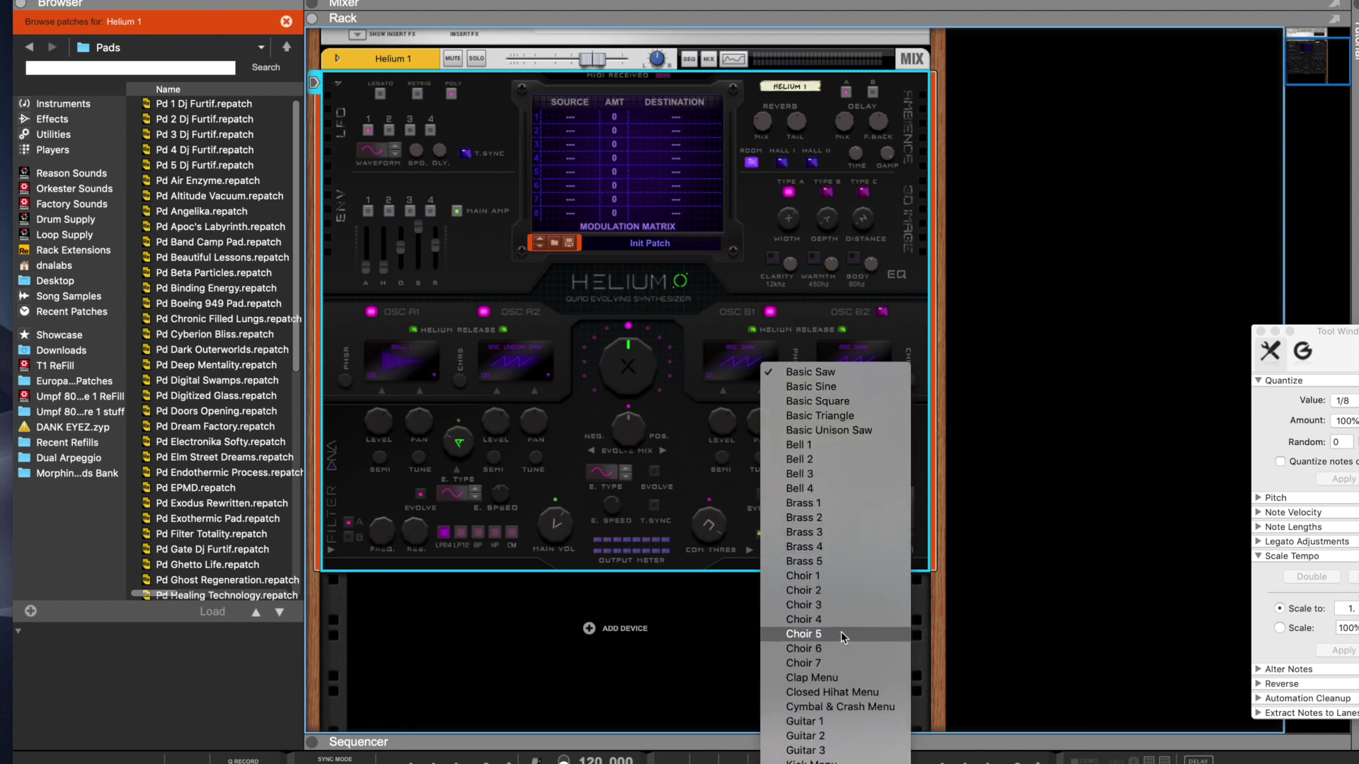
Give oscillator B1 the Choir 5 wave and enable X crossfade evolve at 0.39 Hz
left_click(860, 627)
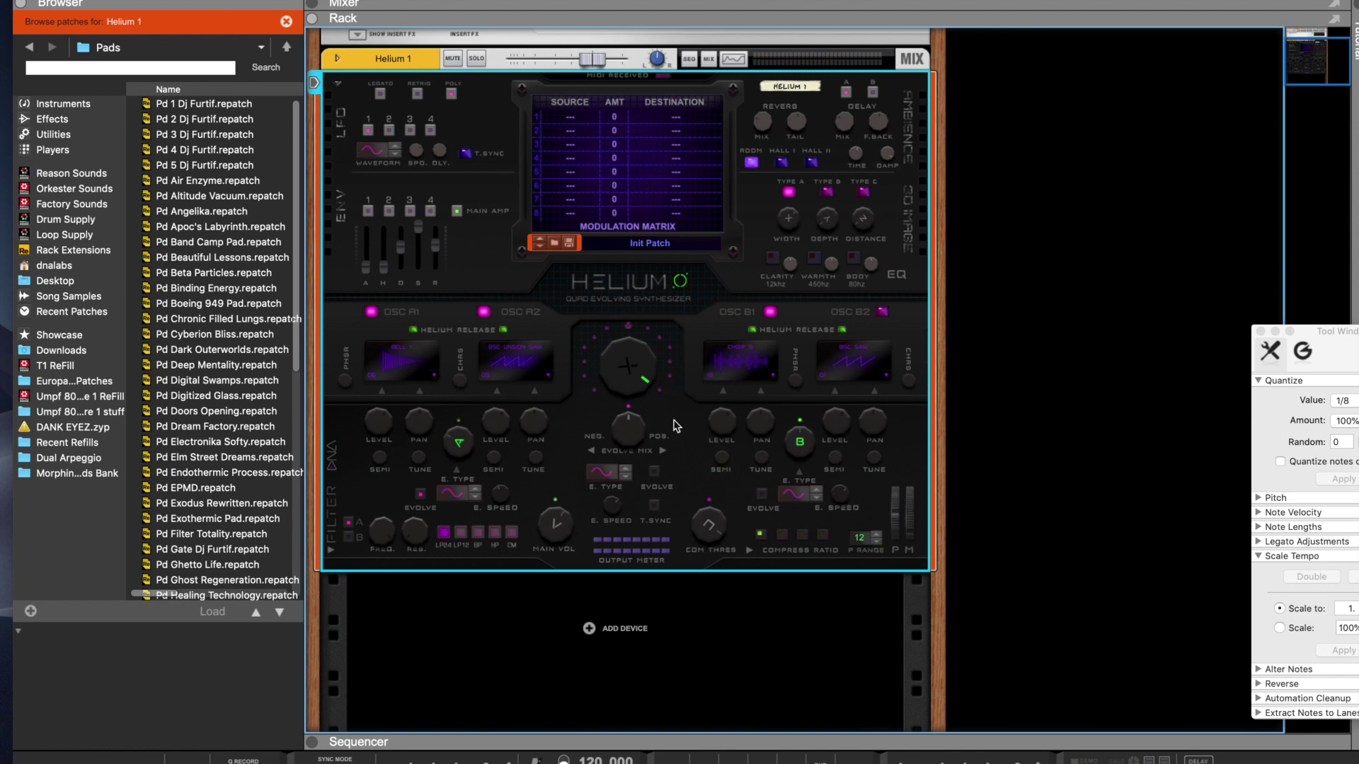
mouse_move(623, 383)
left_mouse_down()
mouse_move(637, 400)
mouse_move(644, 385)
left_mouse_up()
left_click(655, 472)
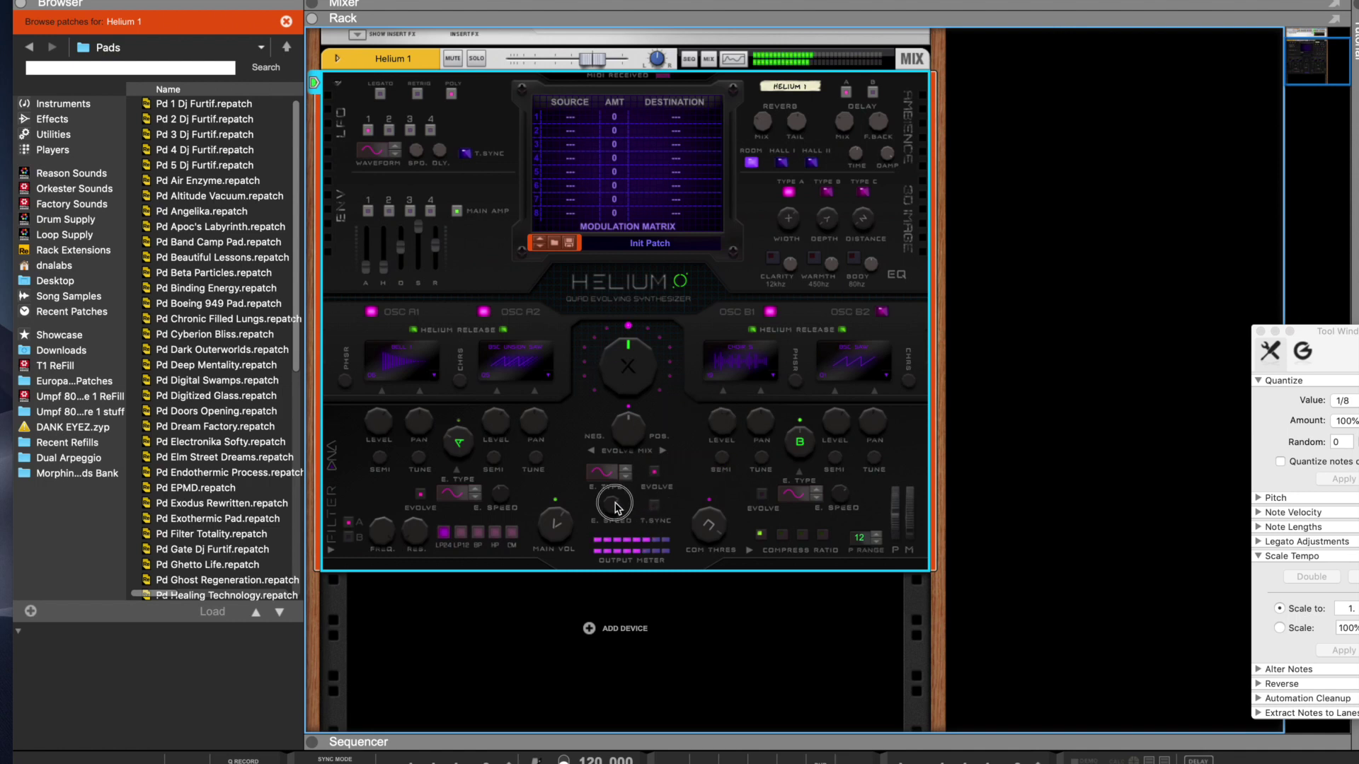
mouse_move(622, 523)
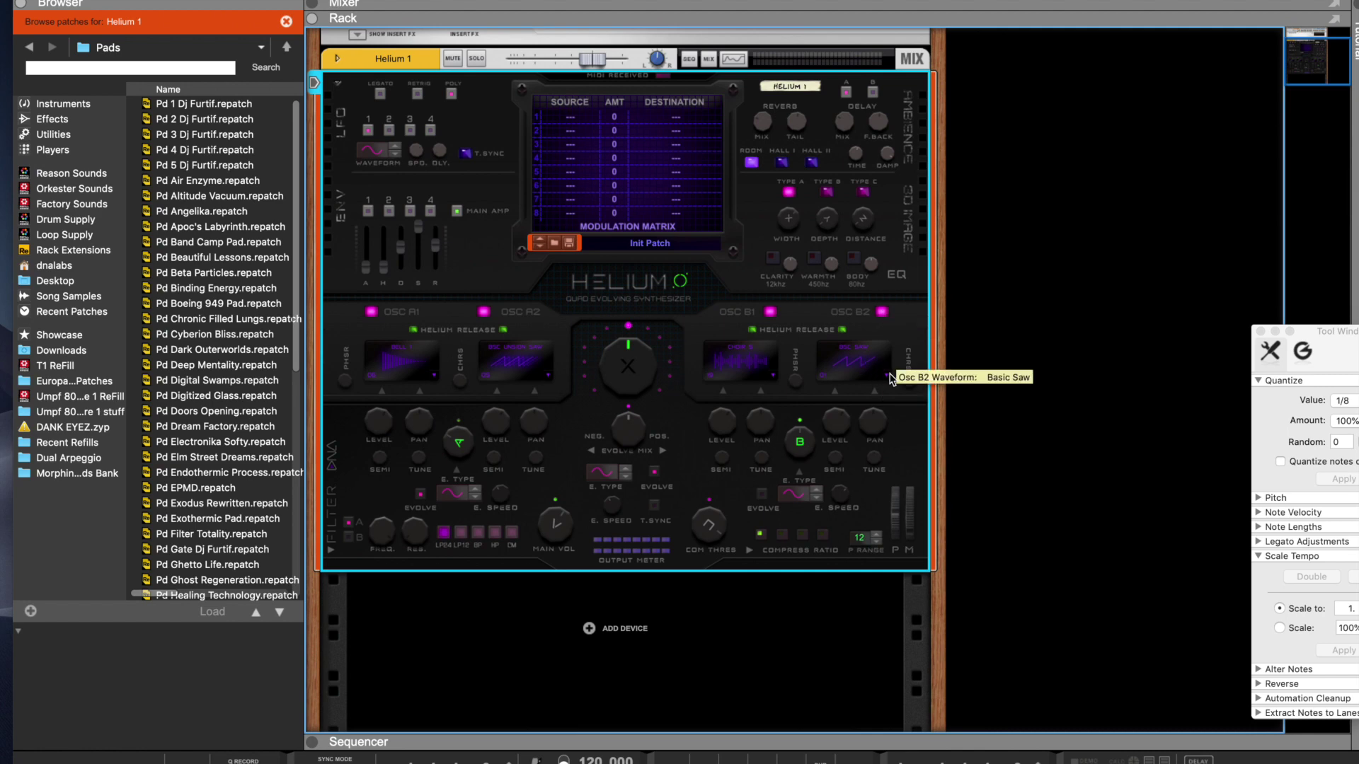
Set oscillator B2 to a Pad waveform and enable OSC B evolve at 0.29 Hz
left_click(867, 368)
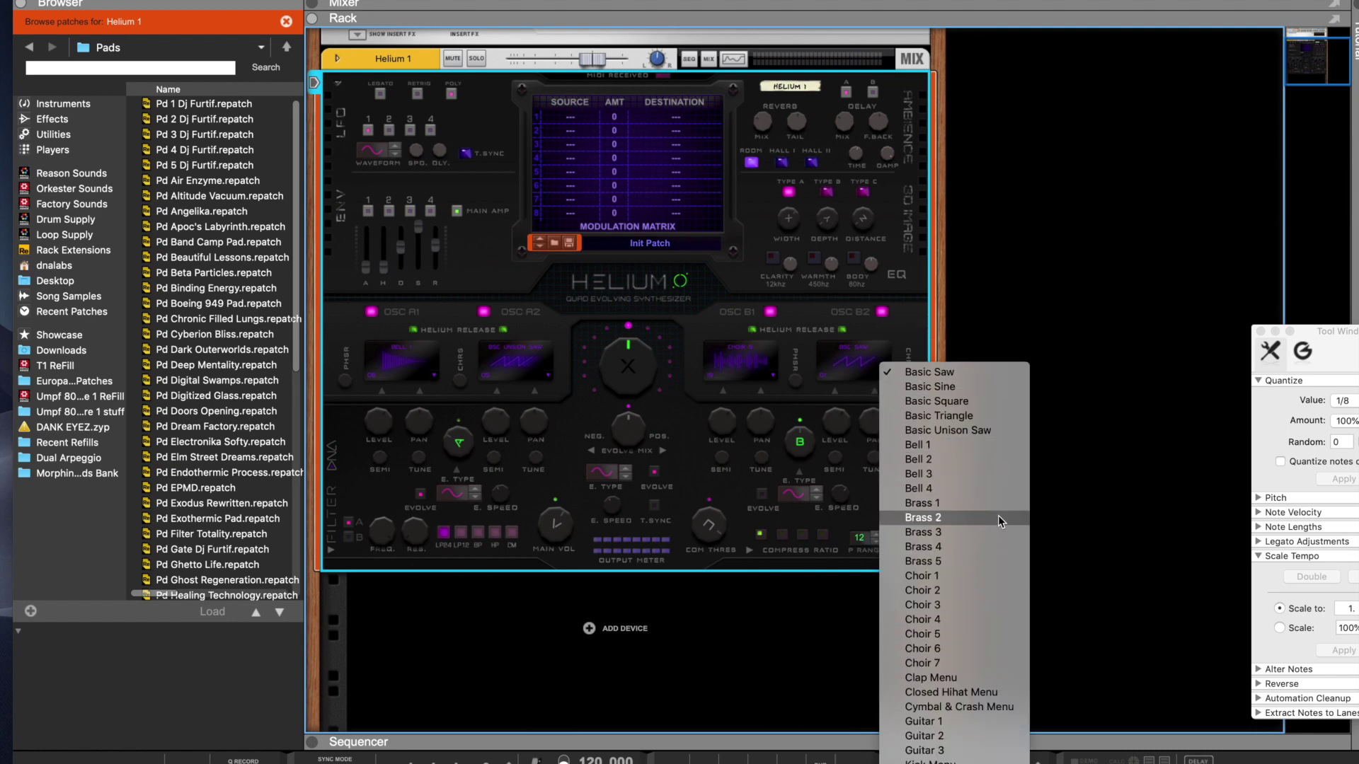
scroll(991, 531, "down", 10)
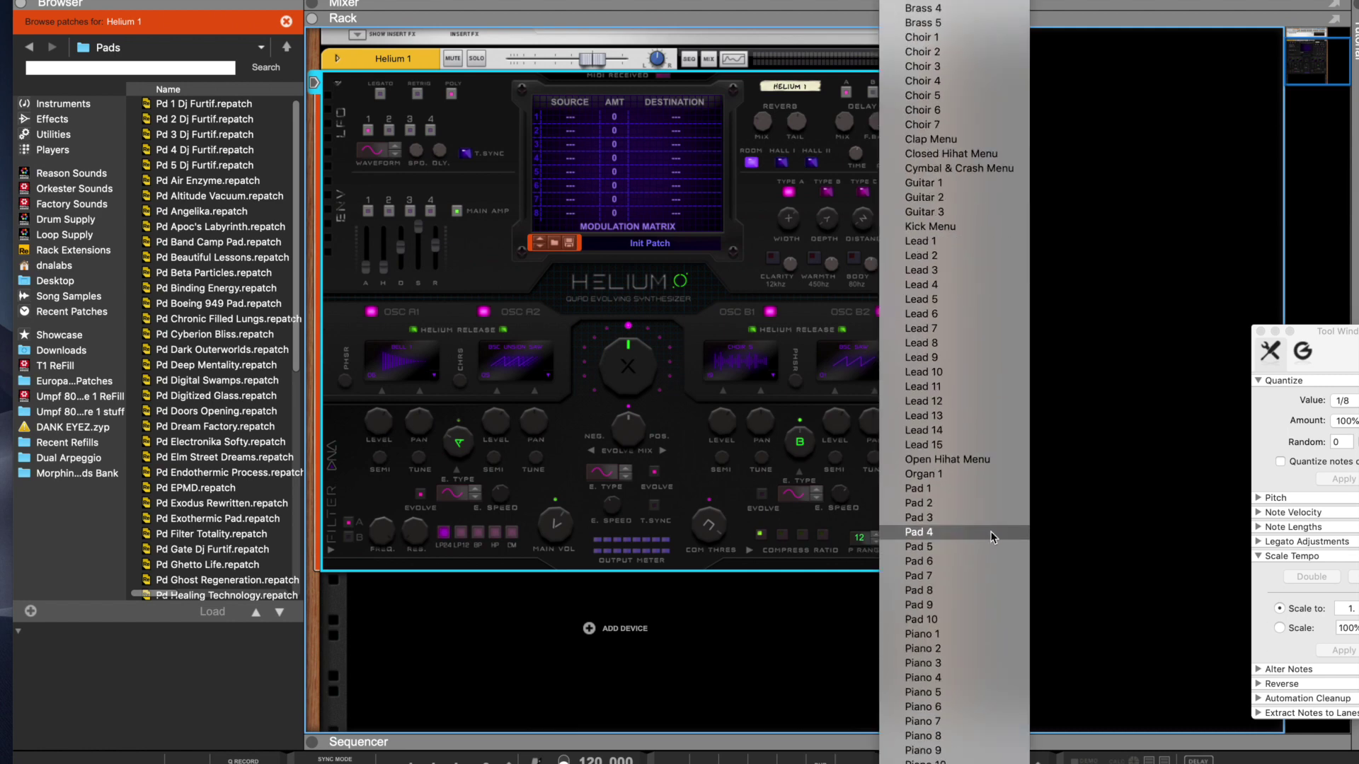
left_click(991, 534)
mouse_move(837, 430)
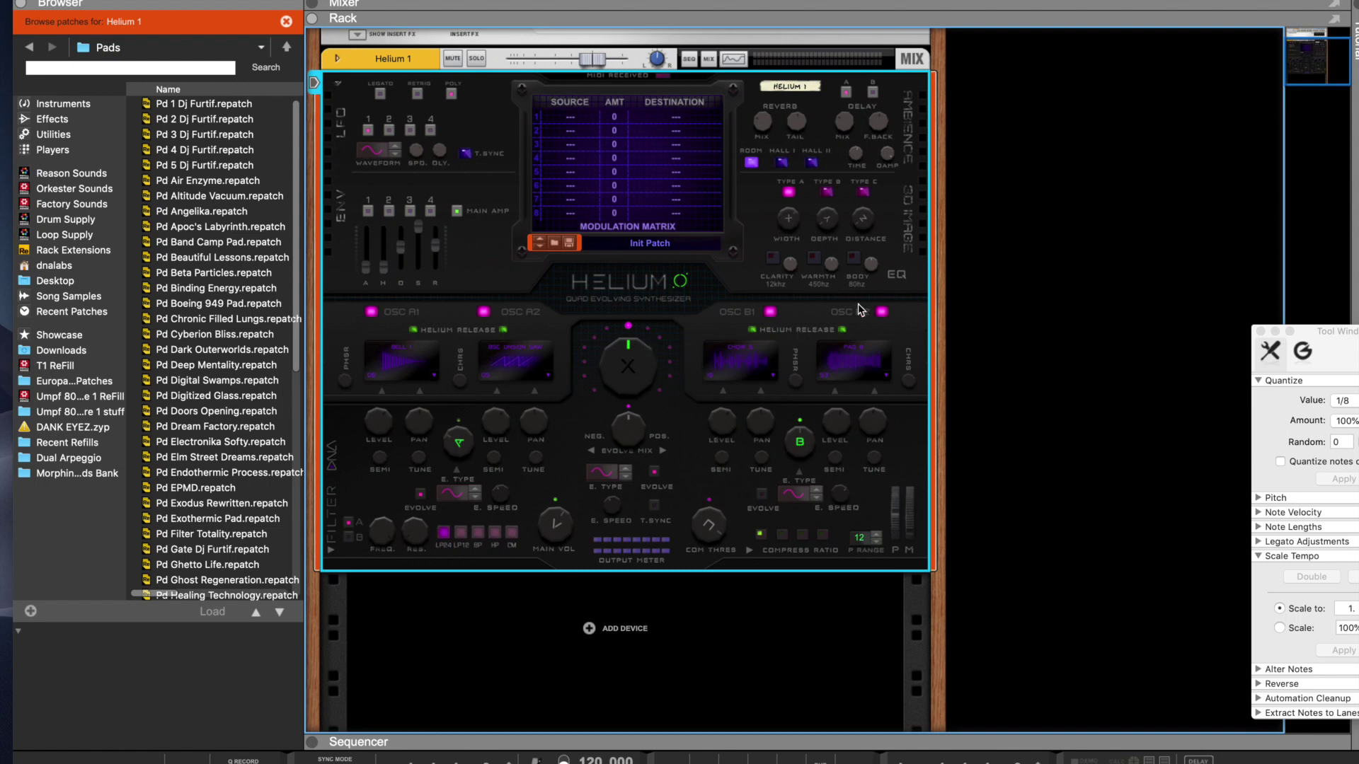
left_click(763, 494)
left_click_drag(837, 505, 841, 520)
Route Mod Wheel to A Filter Frequency in matrix row 1 at amount 100
left_click(587, 118)
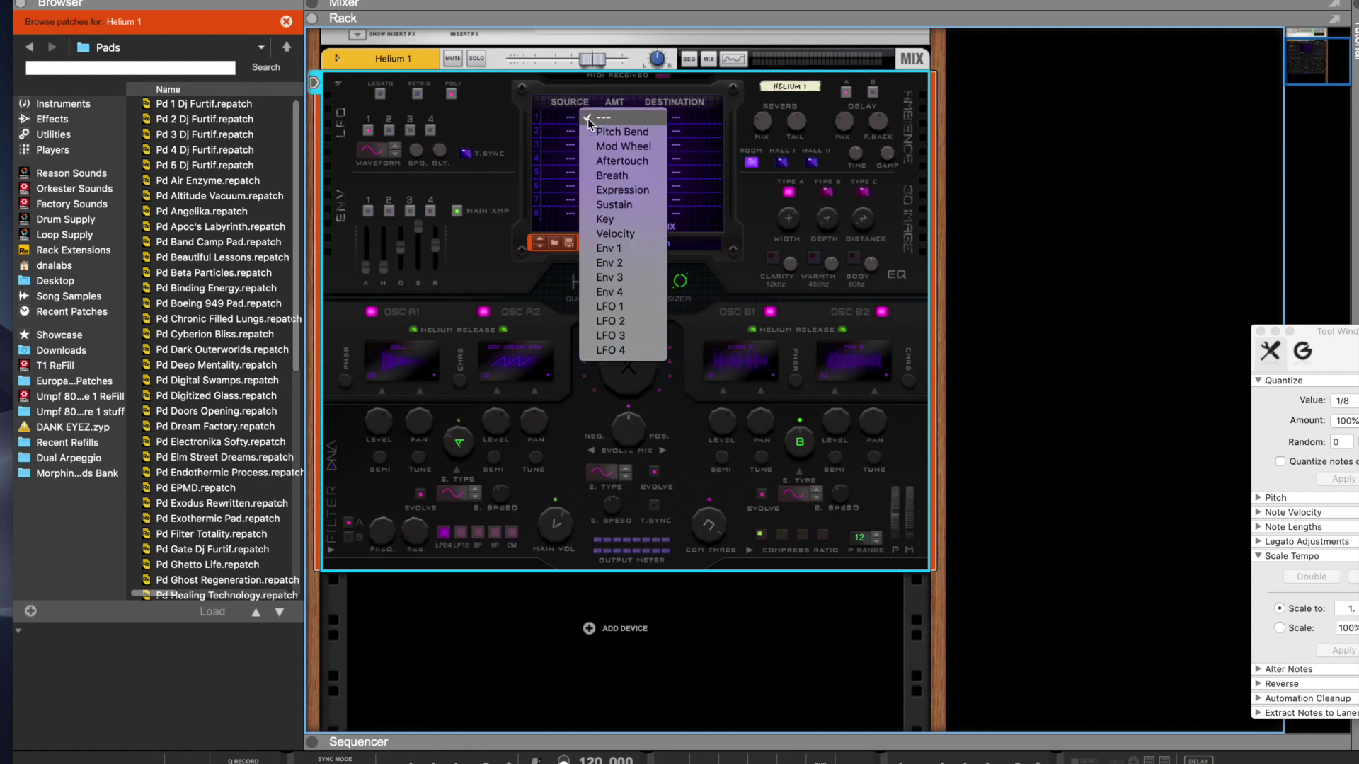
left_click(634, 148)
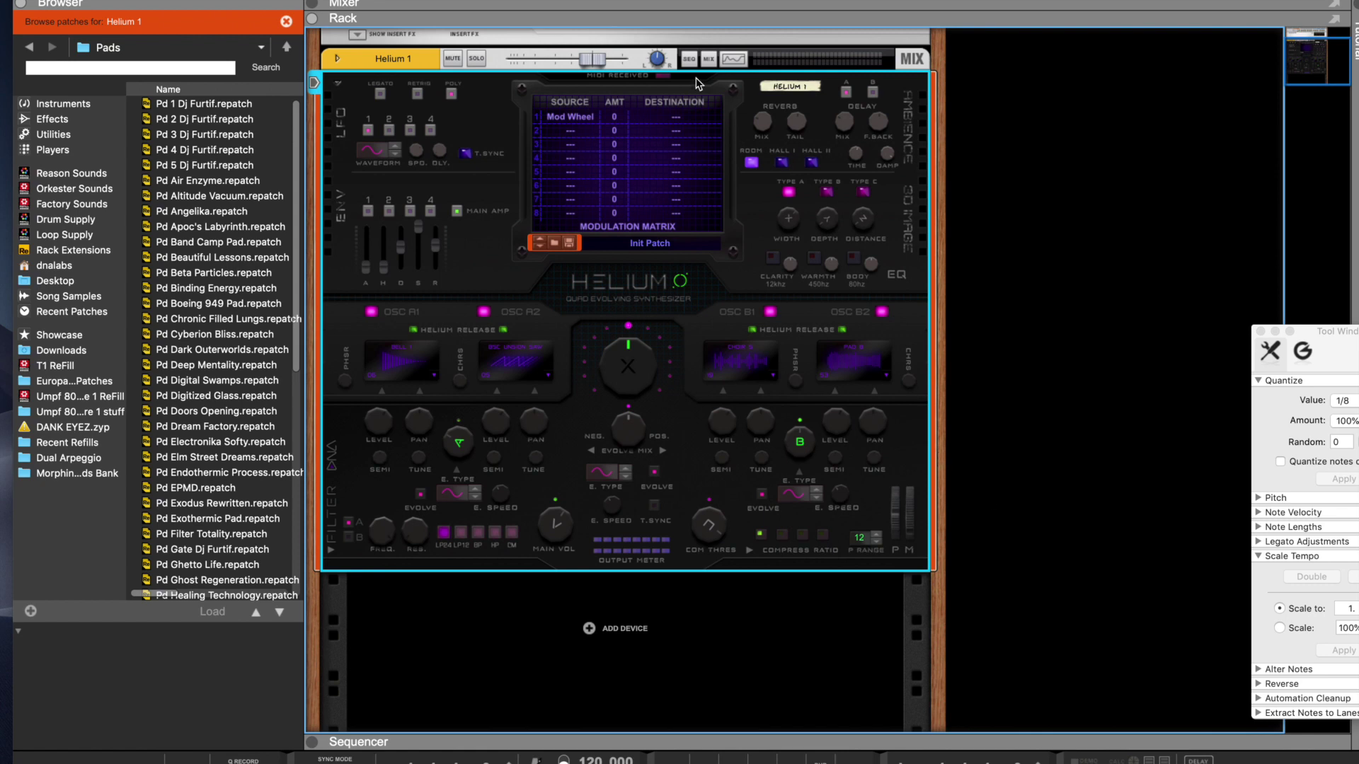
left_click_drag(607, 126, 613, 60)
left_click(663, 117)
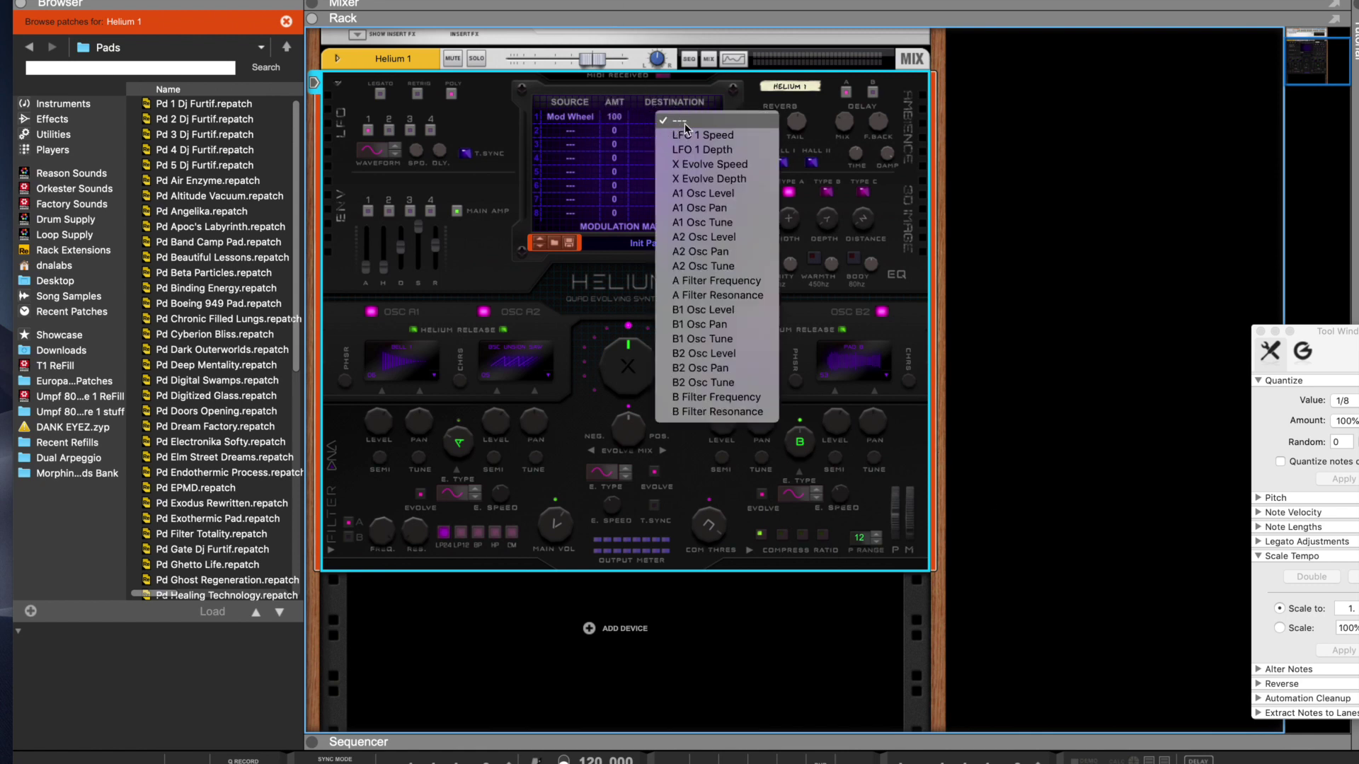
left_click(747, 284)
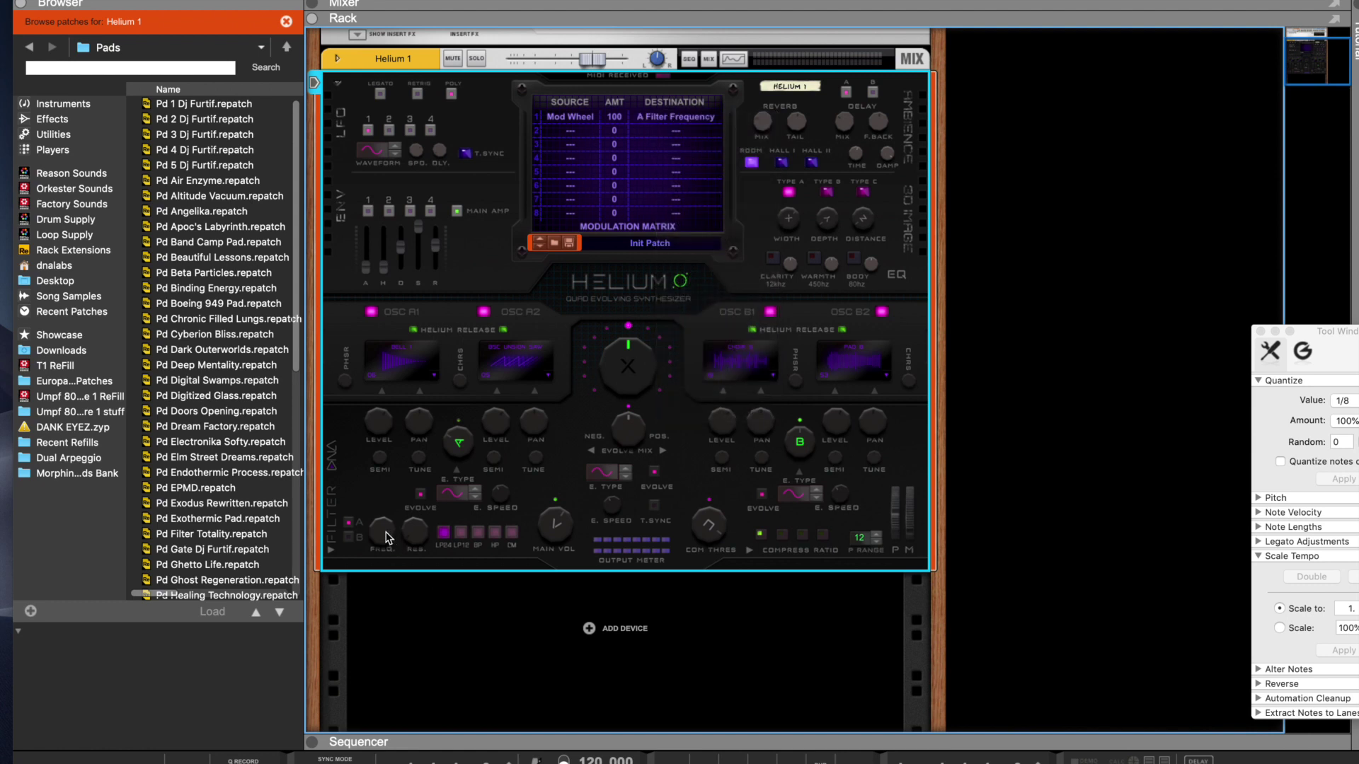
Try filter A in CM mode, adjusting its cutoff, and push the mod wheel to 100%
left_click(511, 532)
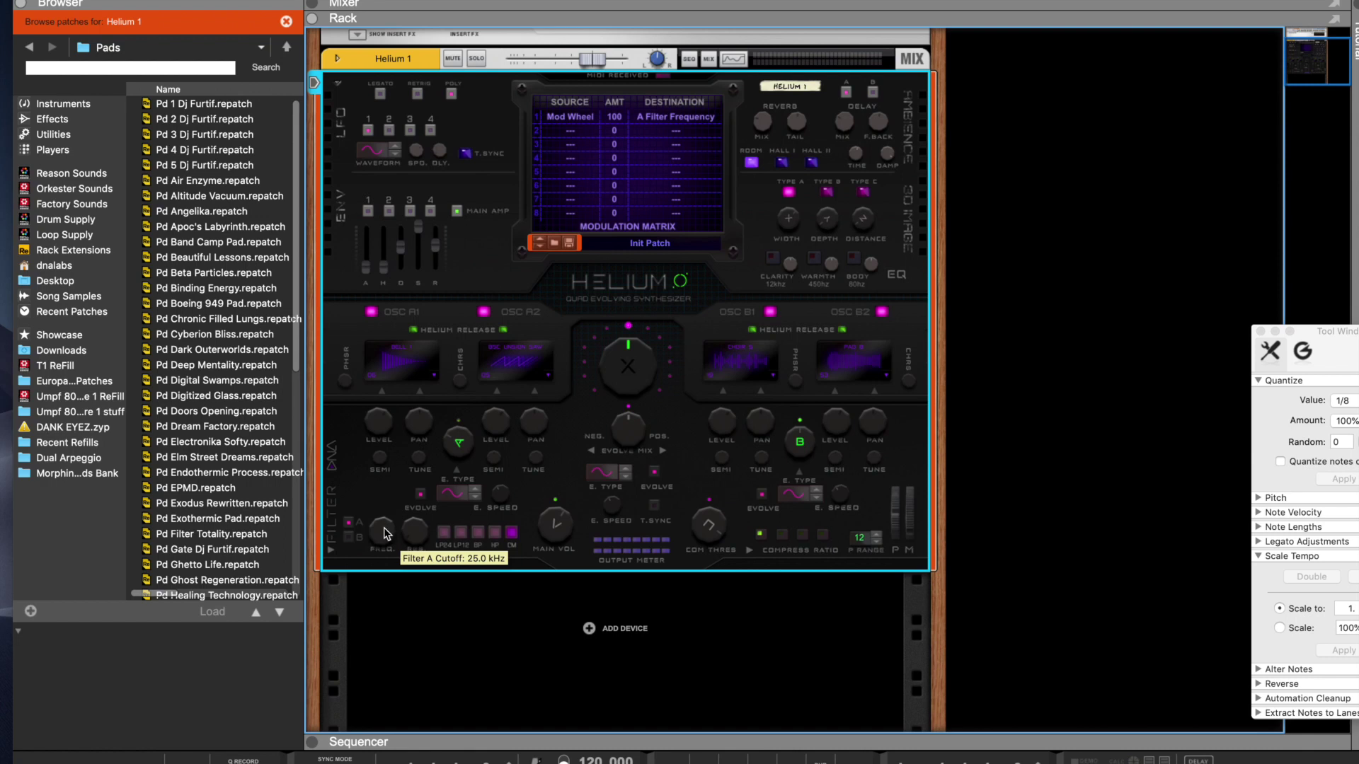
left_click_drag(383, 532, 386, 559)
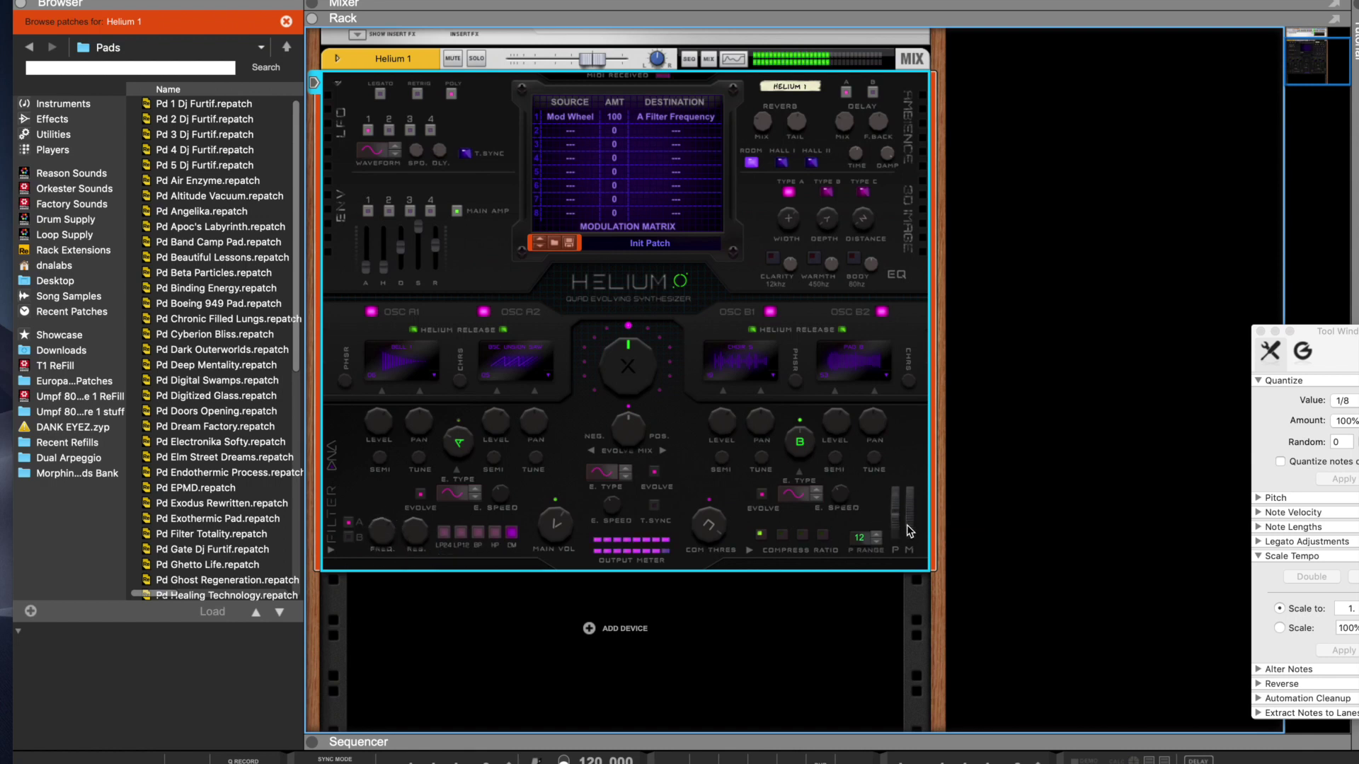
mouse_move(909, 531)
left_mouse_down()
mouse_move(910, 464)
mouse_move(916, 549)
left_mouse_up()
Switch filter A back to LP24 with its cutoff lowered to about 119 Hz
left_click(443, 532)
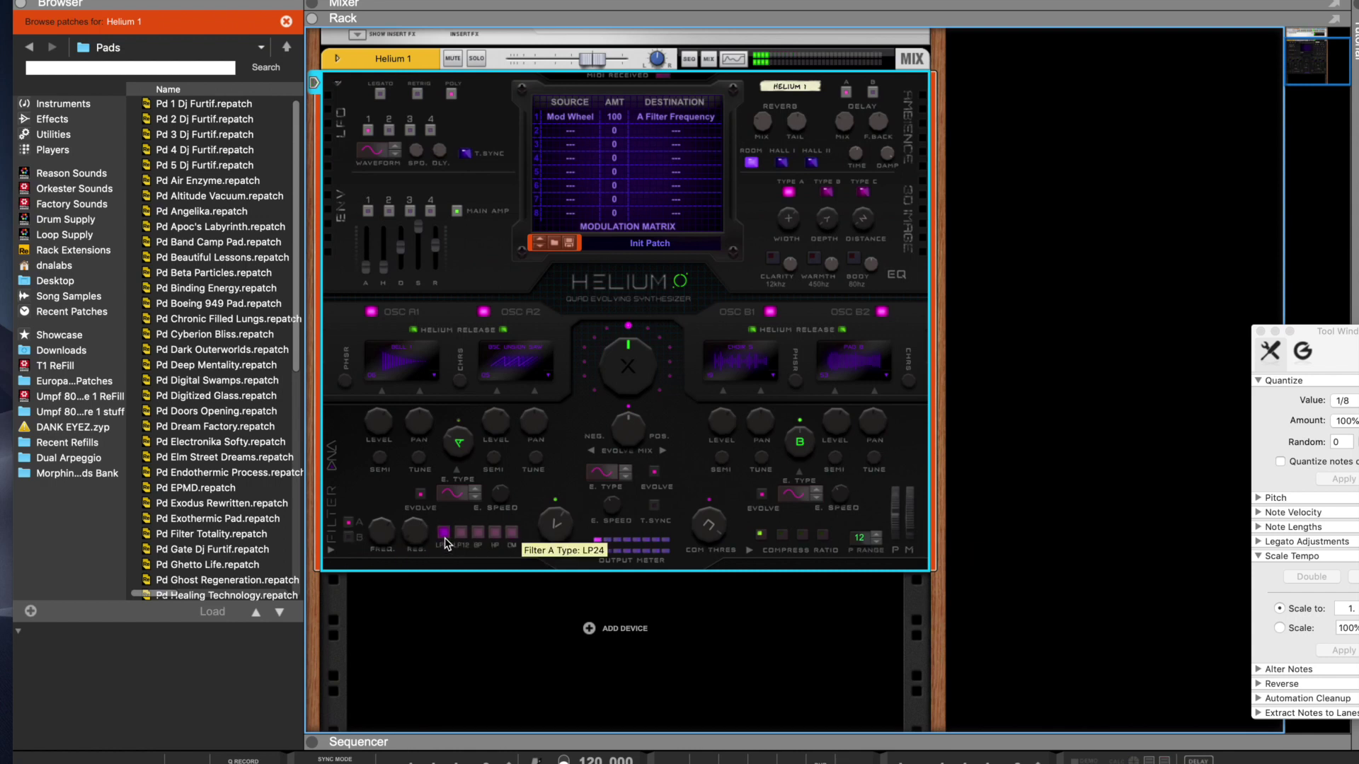
left_click_drag(383, 537, 387, 542)
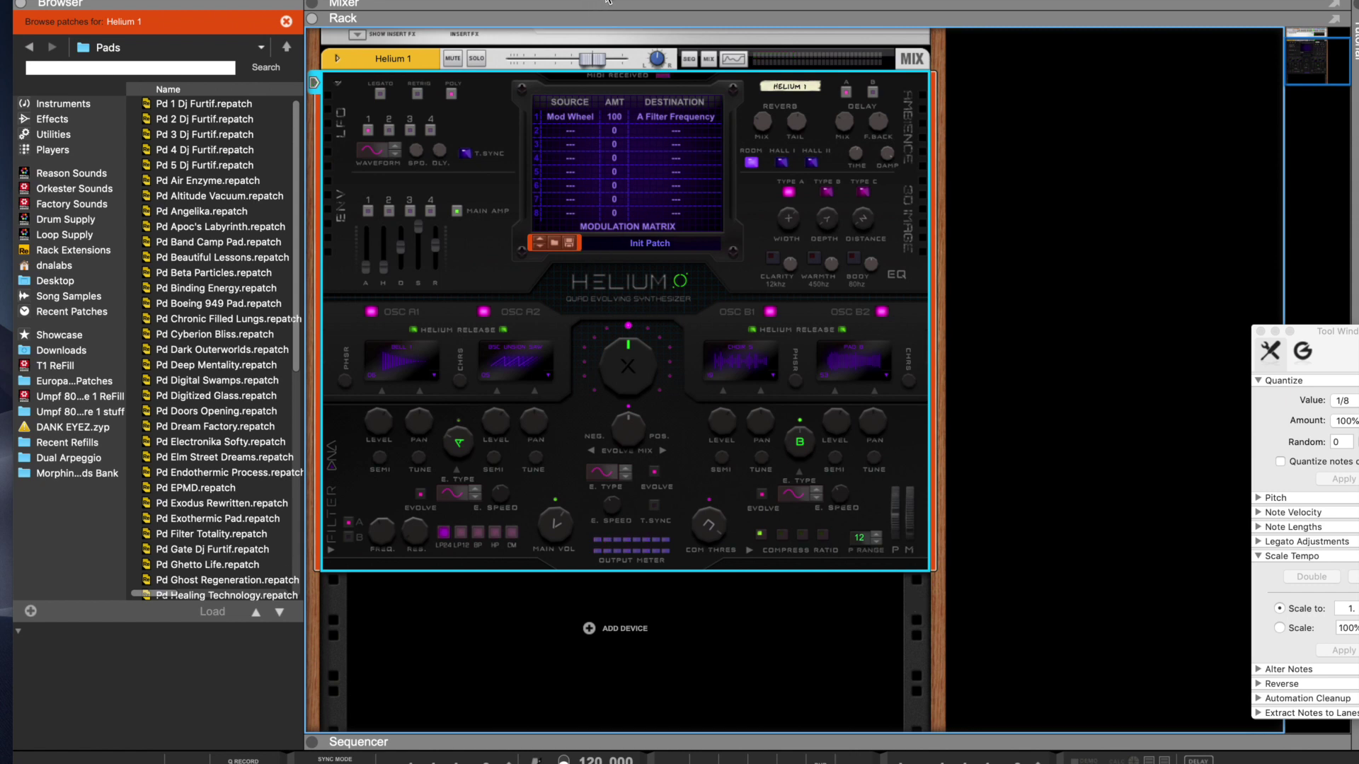
scroll(616, 403, "down", 2)
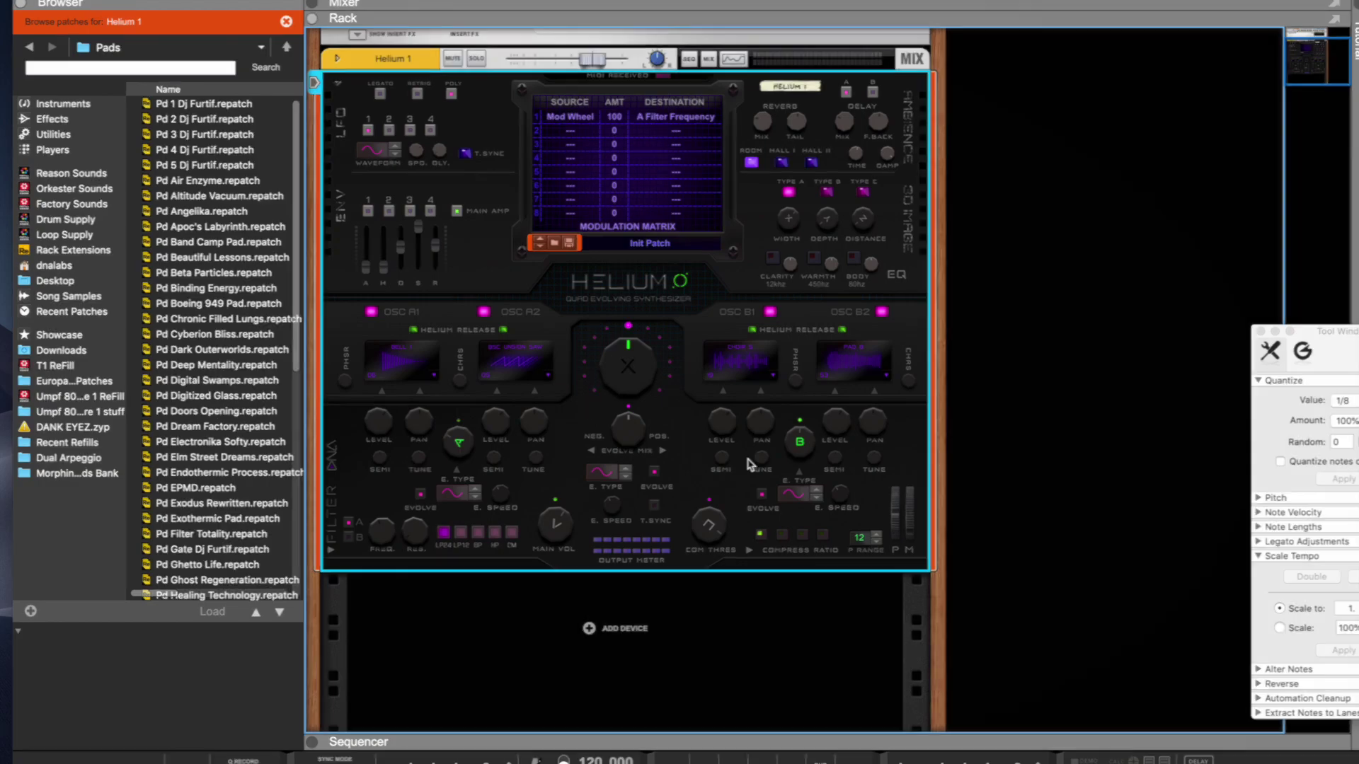